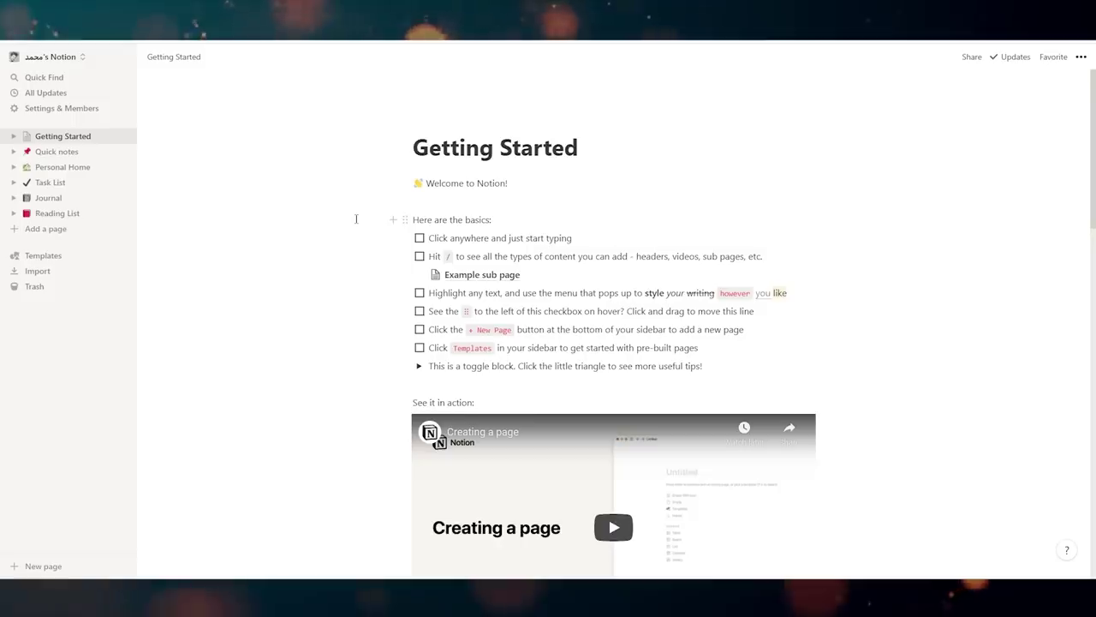
Look through the Getting Started page, from the basics checklist down to the embedded tutorial videos.
{"action": "scroll", "coordinate": [496, 379], "scroll_direction": "down", "scroll_amount": 2}
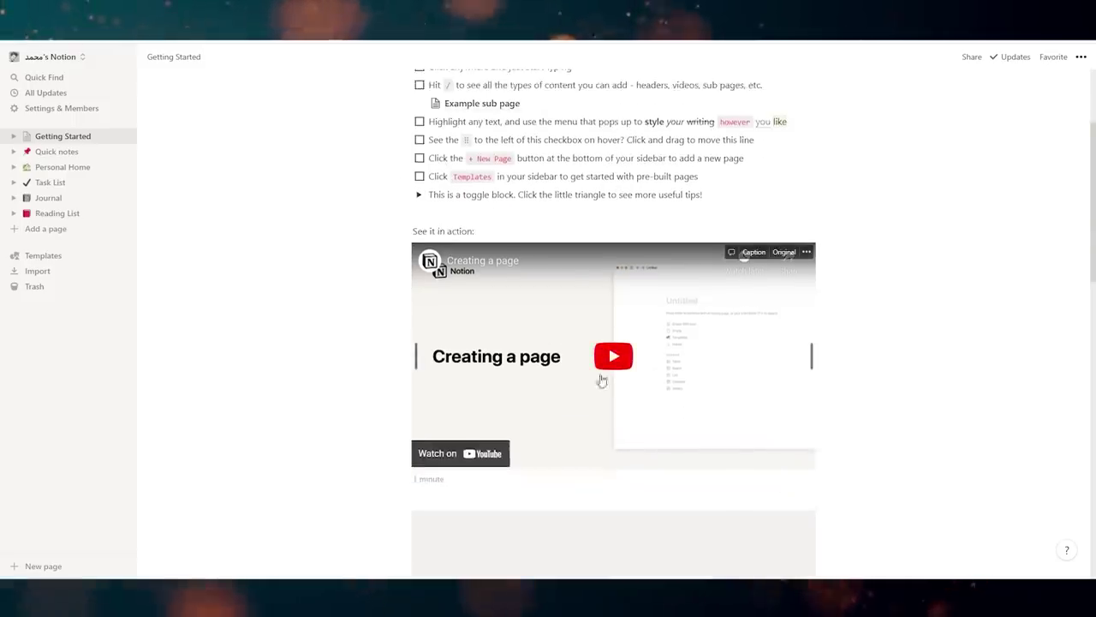
{"action": "scroll", "coordinate": [594, 374], "scroll_direction": "down", "scroll_amount": 3}
{"action": "scroll", "coordinate": [623, 416], "scroll_direction": "down", "scroll_amount": 4}
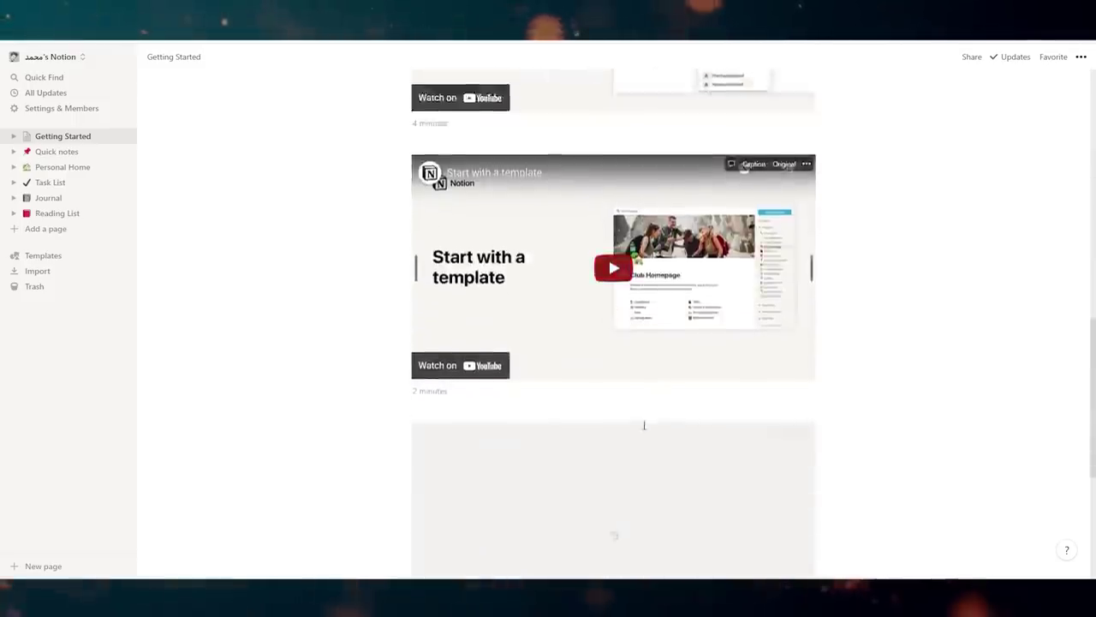
{"action": "scroll", "coordinate": [633, 411], "scroll_direction": "up", "scroll_amount": 7}
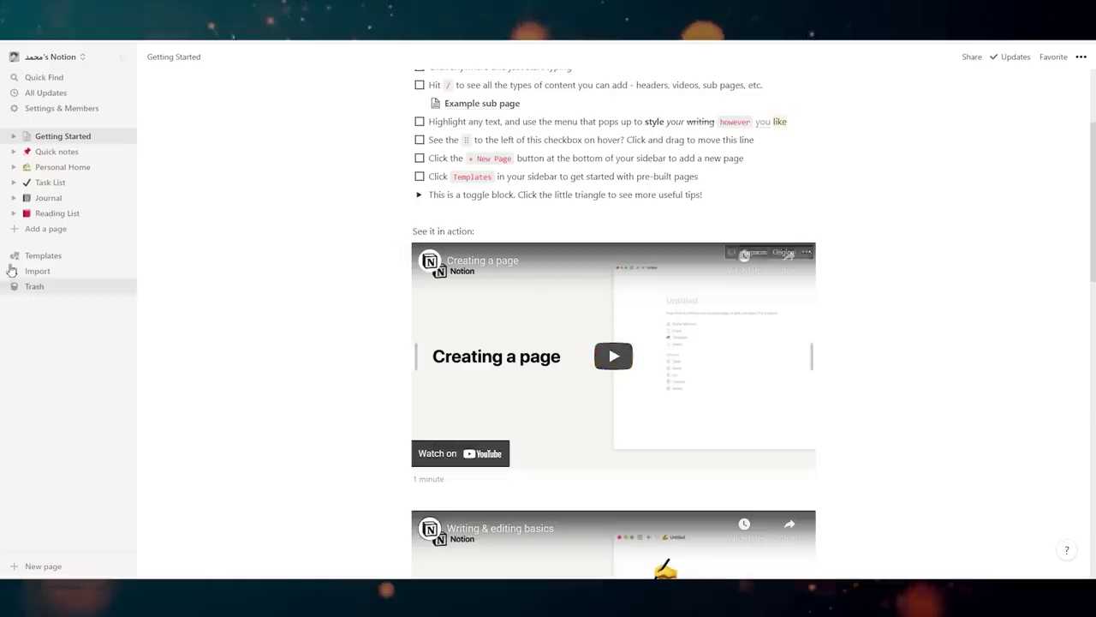
{"action": "scroll", "coordinate": [214, 266], "scroll_direction": "up", "scroll_amount": 2}
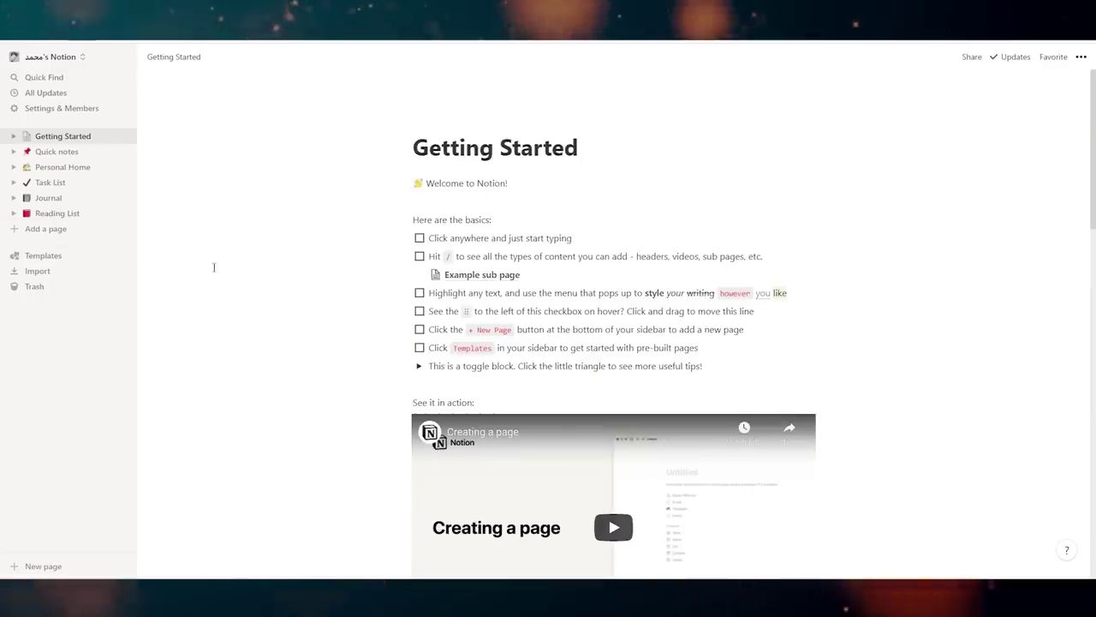
On the Quick notes page, replace the paragraph under "Jot down some text" with "ملاحظاتي الخاصة".
{"action": "left_click", "coordinate": [64, 153]}
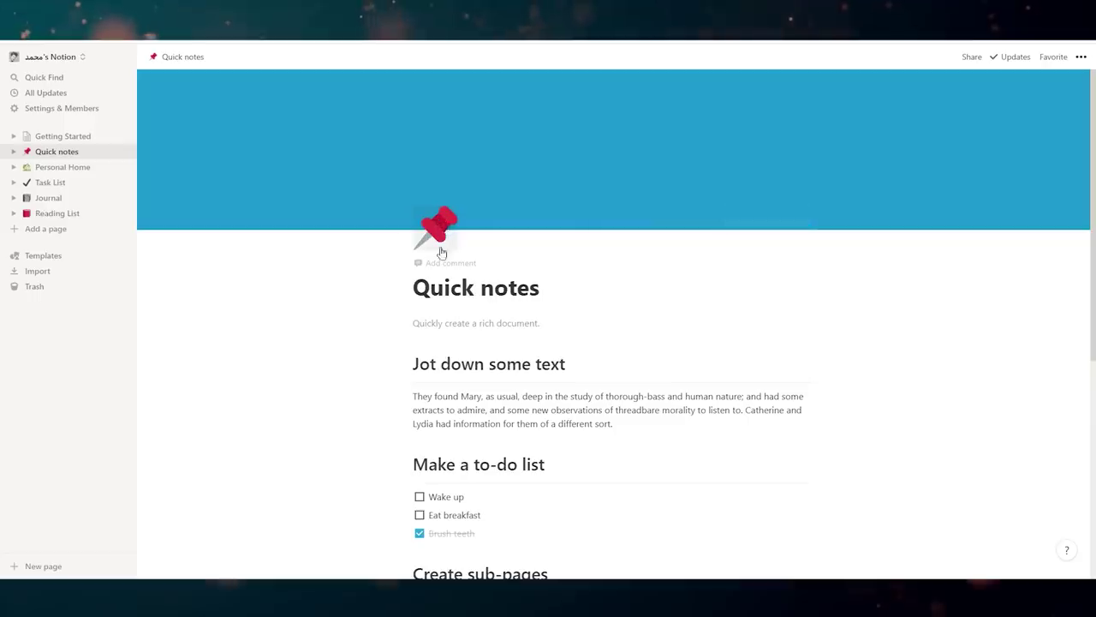
{"action": "scroll", "coordinate": [539, 311], "scroll_direction": "down", "scroll_amount": 3}
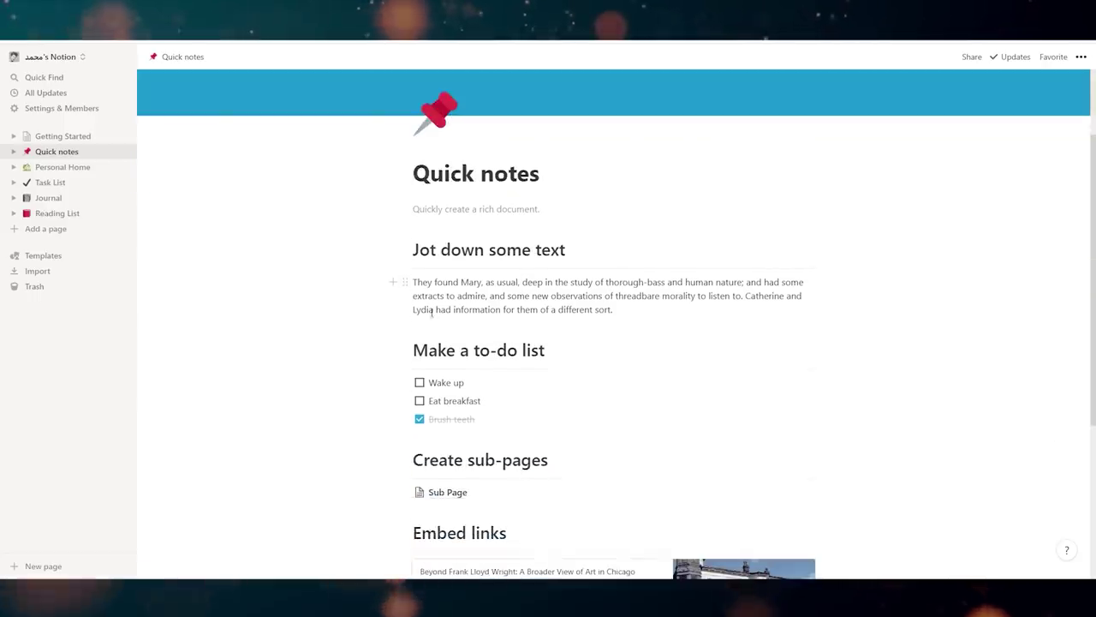
{"action": "left_click_drag", "start_coordinate": [613, 310], "coordinate": [420, 285]}
{"action": "key", "text": "BackSpace"}
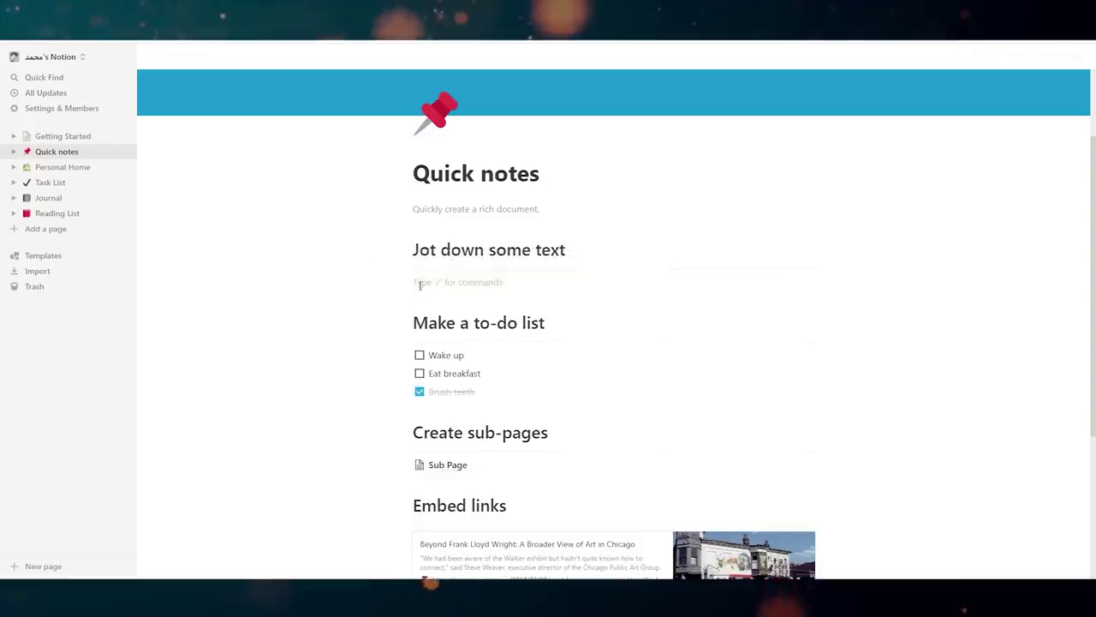
{"action": "type", "text": "ملاح"}
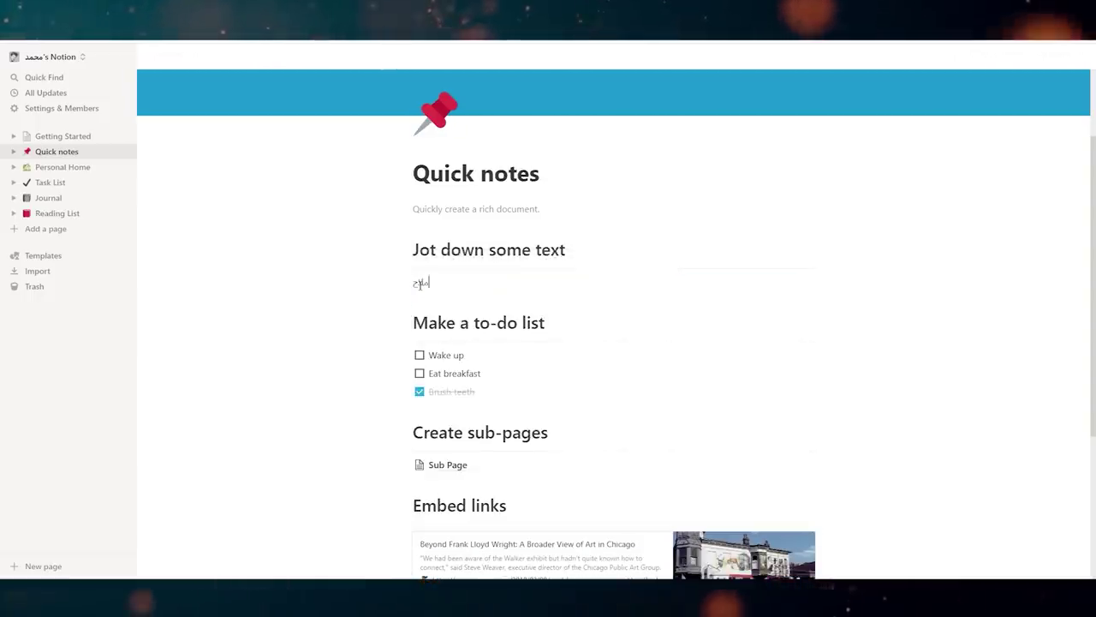
{"action": "type", "text": "ظاتي الخاصة"}
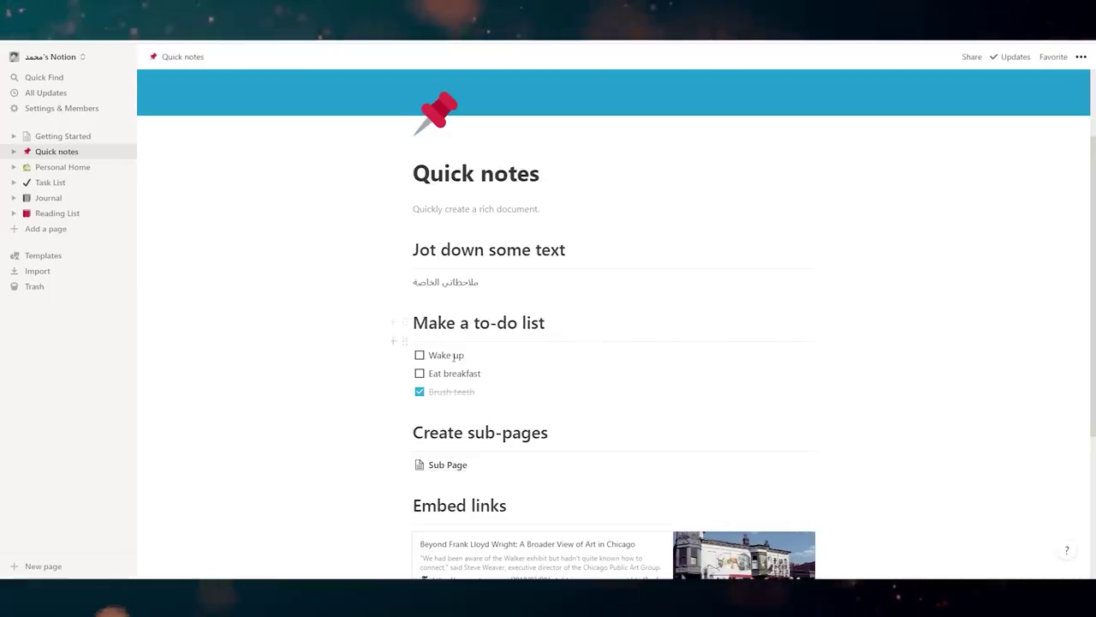
Add a to-do item "الركض صباحا" below "Brush teeth" and mark it as completed.
{"action": "left_click", "coordinate": [396, 392]}
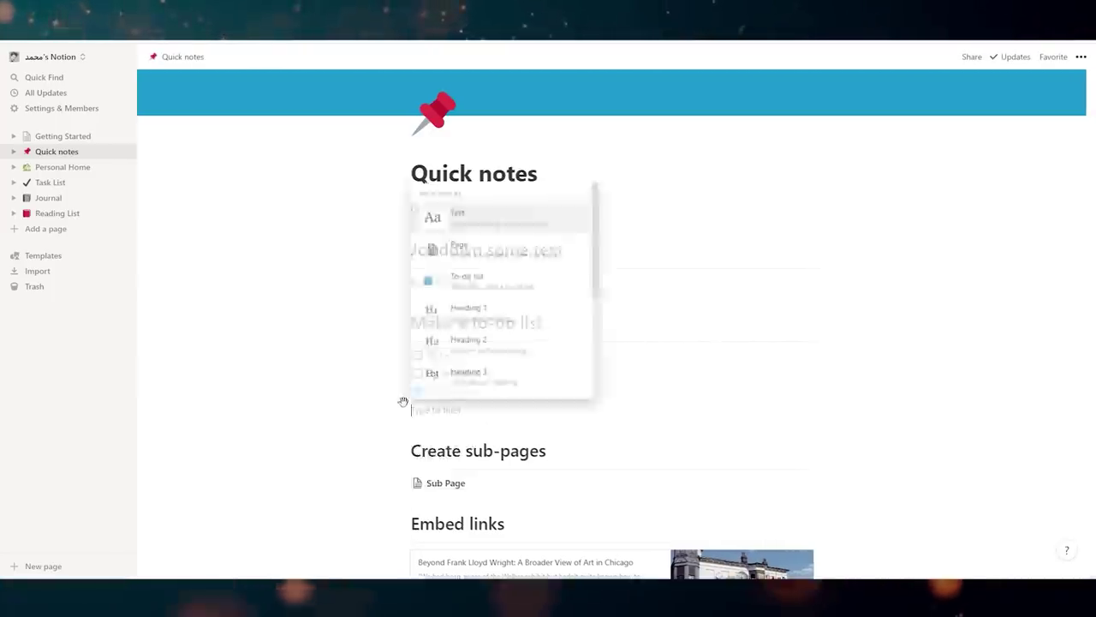
{"action": "left_click", "coordinate": [492, 281]}
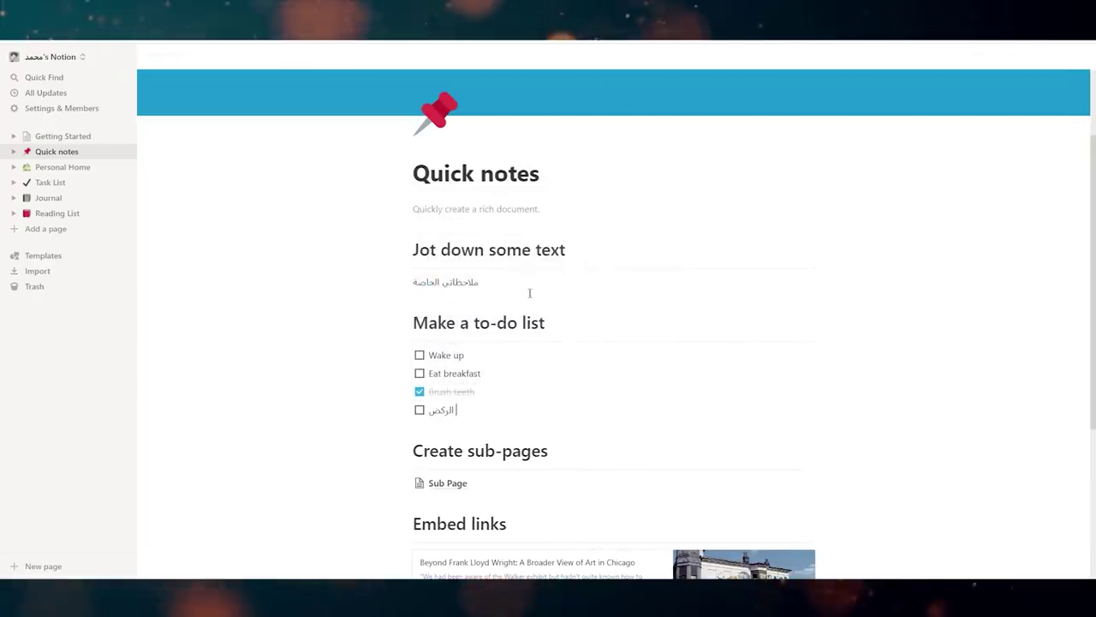
{"action": "type", "text": "الركض صباحا"}
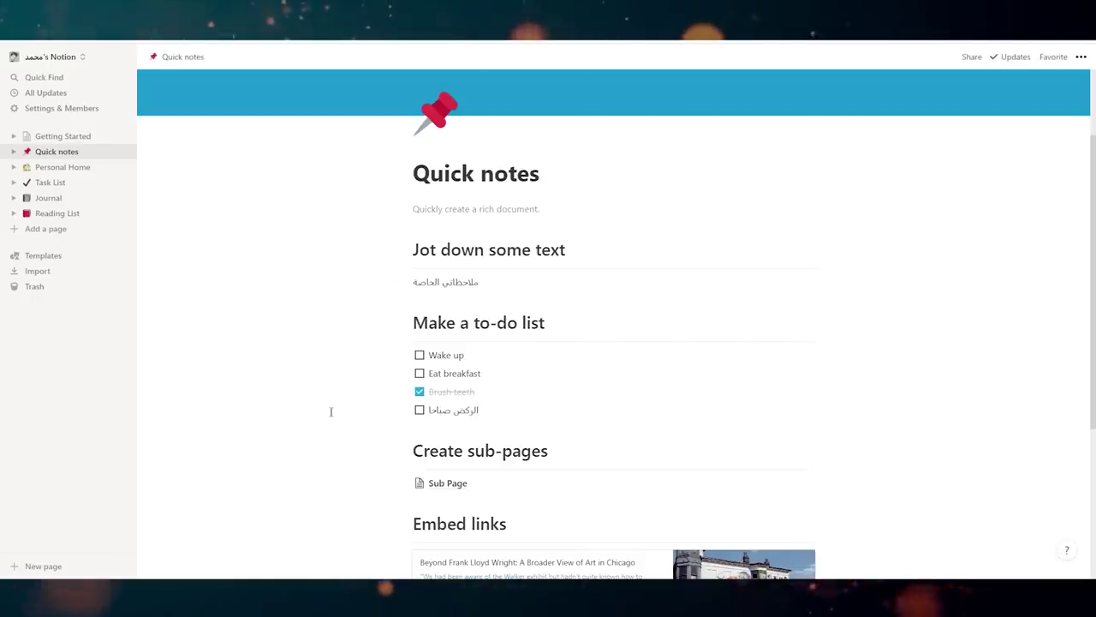
{"action": "left_click", "coordinate": [419, 409]}
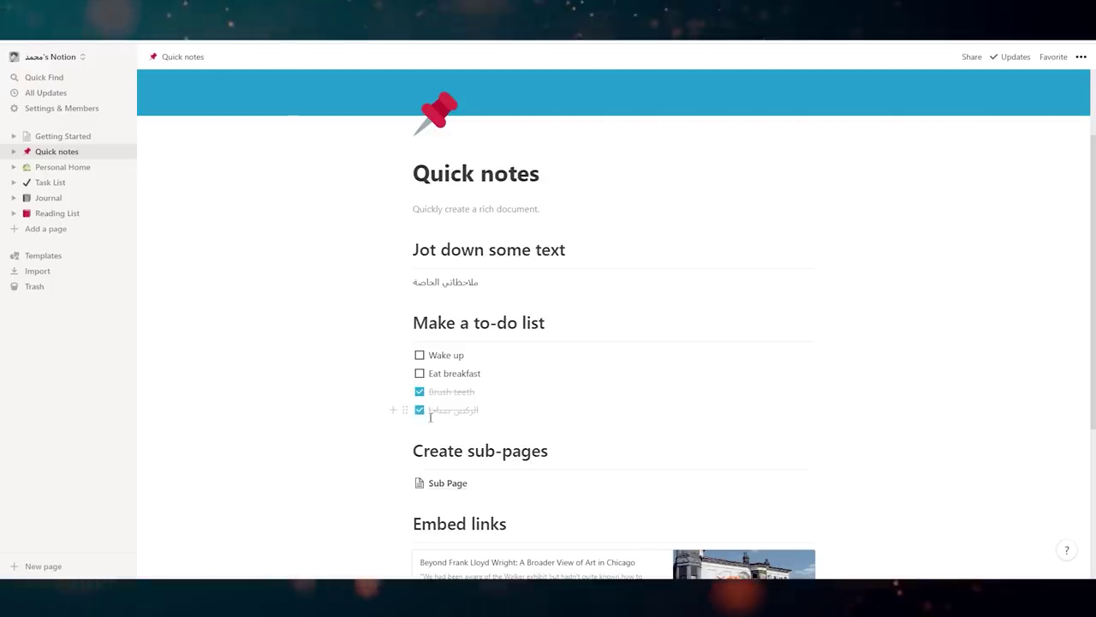
{"action": "scroll", "coordinate": [600, 360], "scroll_direction": "up", "scroll_amount": 2}
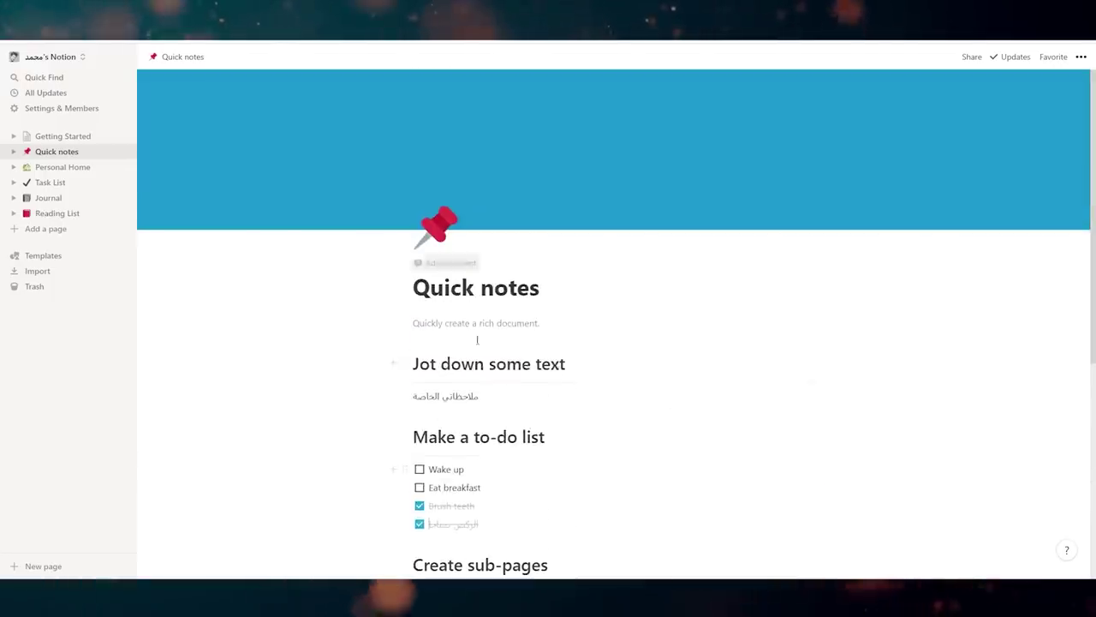
Open Yearly Goals from the Personal Home page and enter "قراءة الف صفحة" as the first bullet.
{"action": "left_click", "coordinate": [56, 169]}
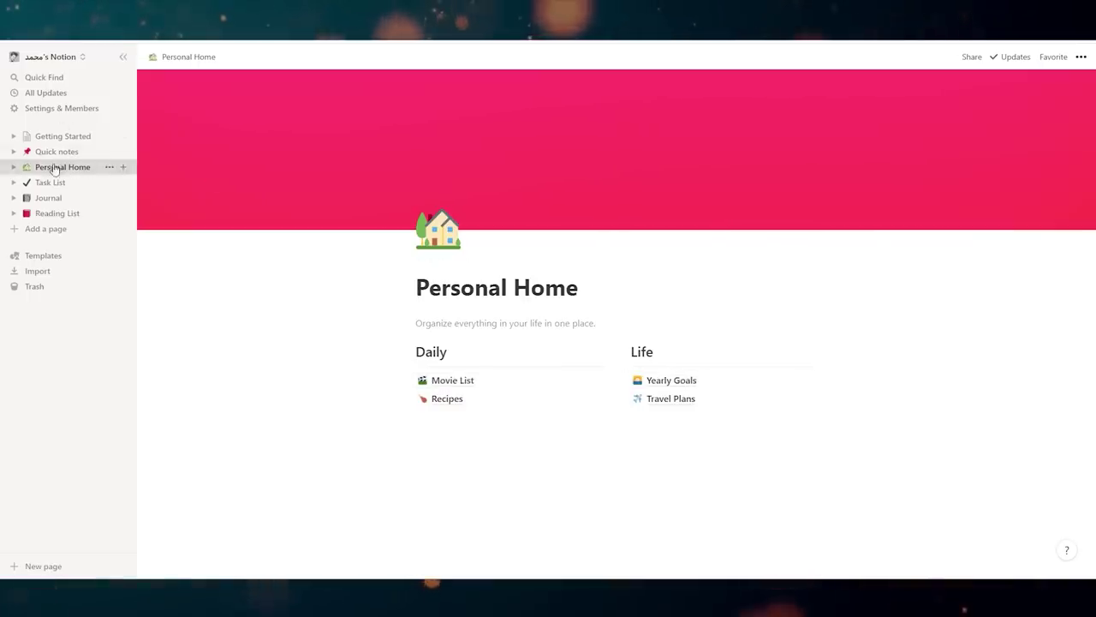
{"action": "left_click", "coordinate": [660, 388]}
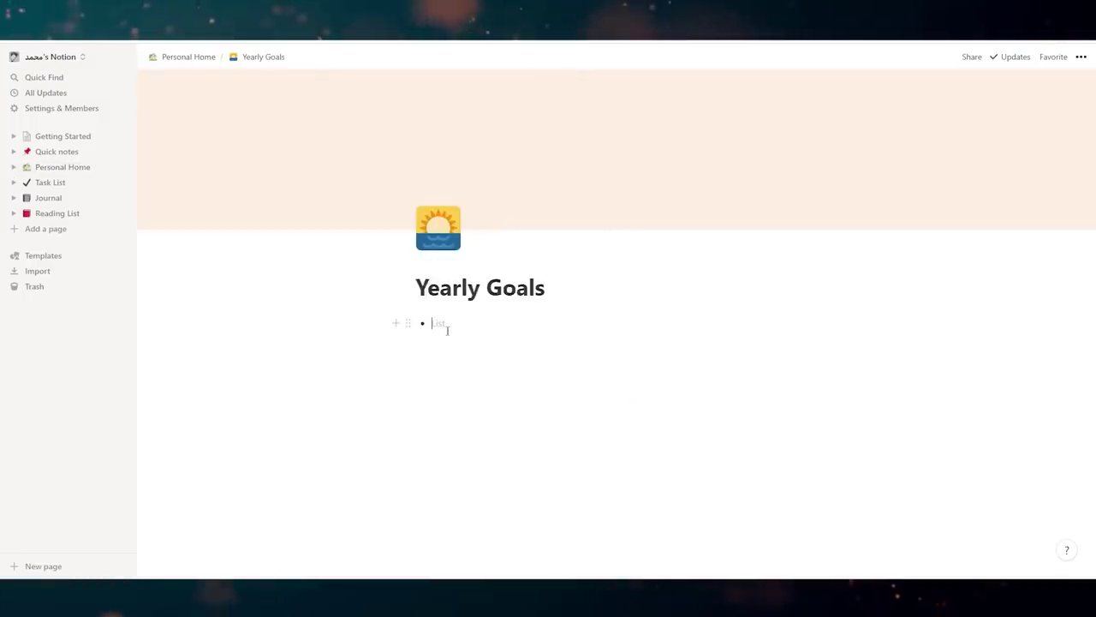
{"action": "type", "text": "قراءة الف صفحة"}
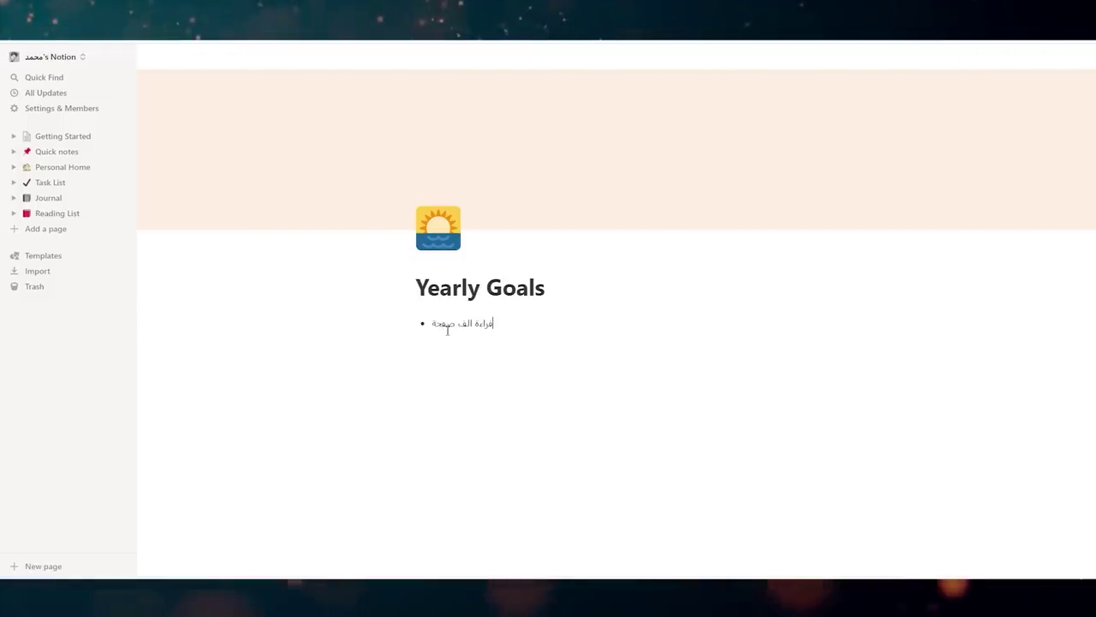
Add a second bulleted list item reading "العمل على مشروع التخرج" to the Yearly Goals page.
{"action": "left_click", "coordinate": [397, 324]}
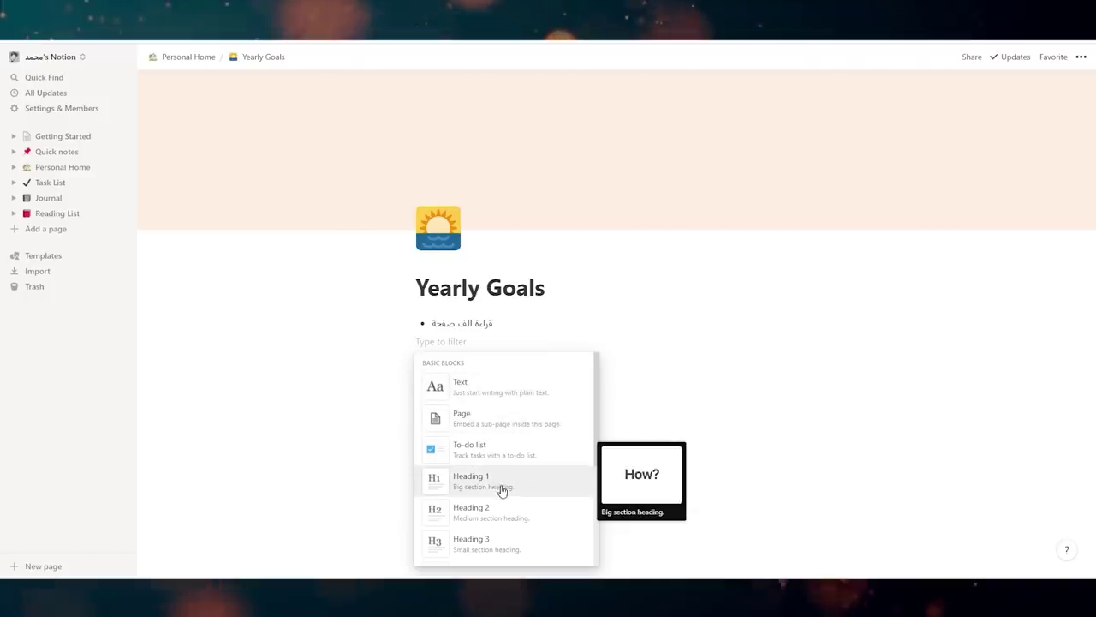
{"action": "scroll", "coordinate": [509, 485], "scroll_direction": "down", "scroll_amount": 3}
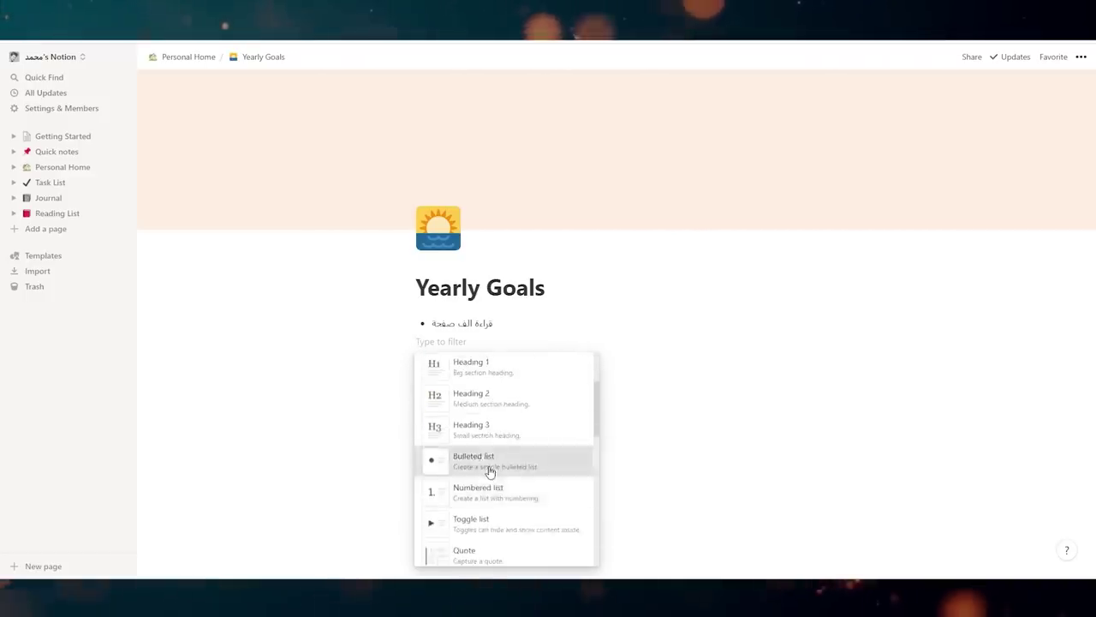
{"action": "left_click", "coordinate": [489, 471]}
{"action": "type", "text": "عمل على"}
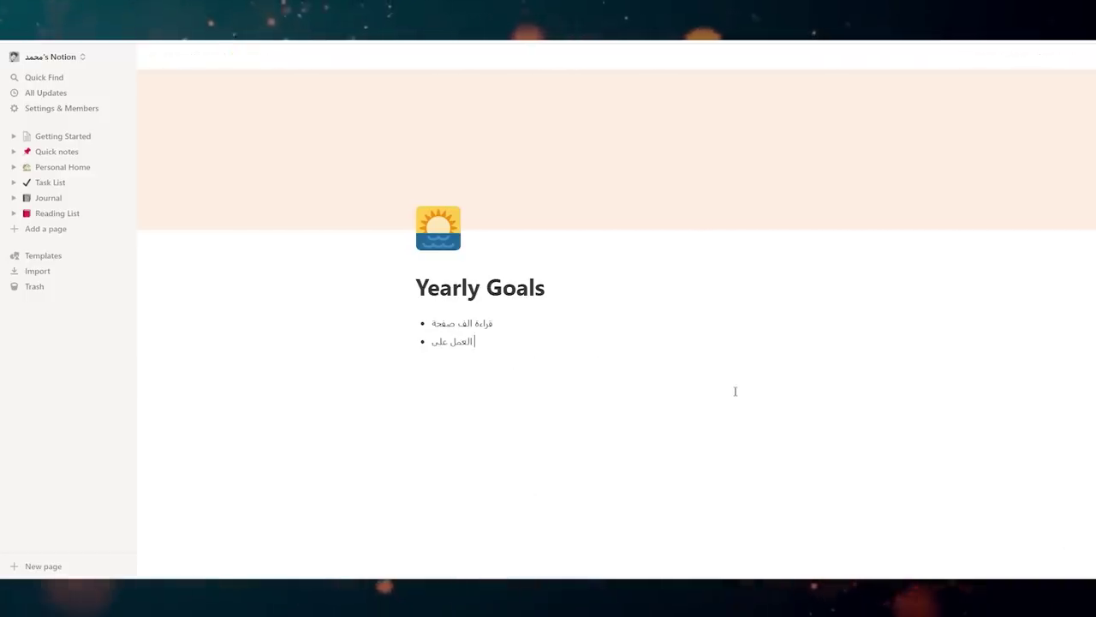
{"action": "type", "text": " مشروع التخرج"}
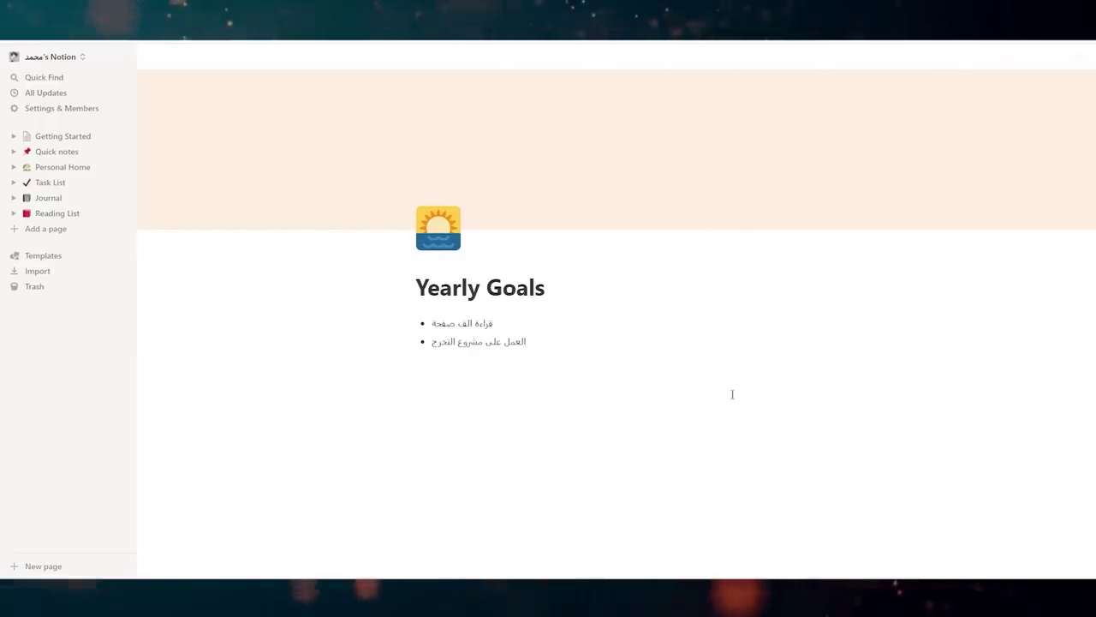
{"action": "left_click", "coordinate": [555, 451]}
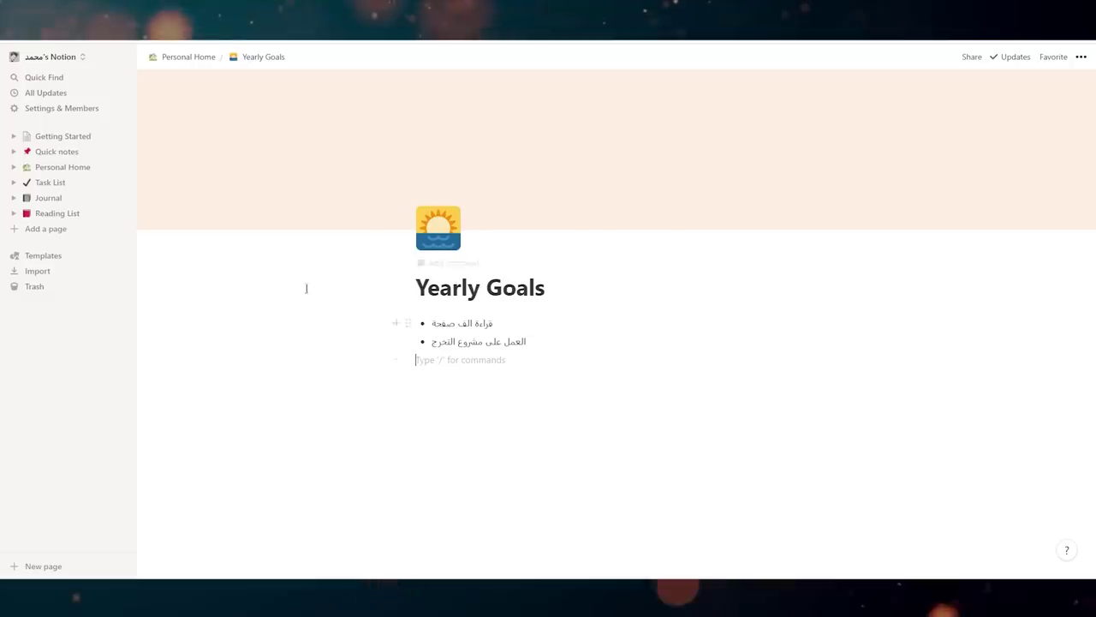
Go back to Personal Home, review the Yearly Goals page from there, and return to Personal Home.
{"action": "left_click", "coordinate": [65, 166]}
{"action": "left_click", "coordinate": [672, 383]}
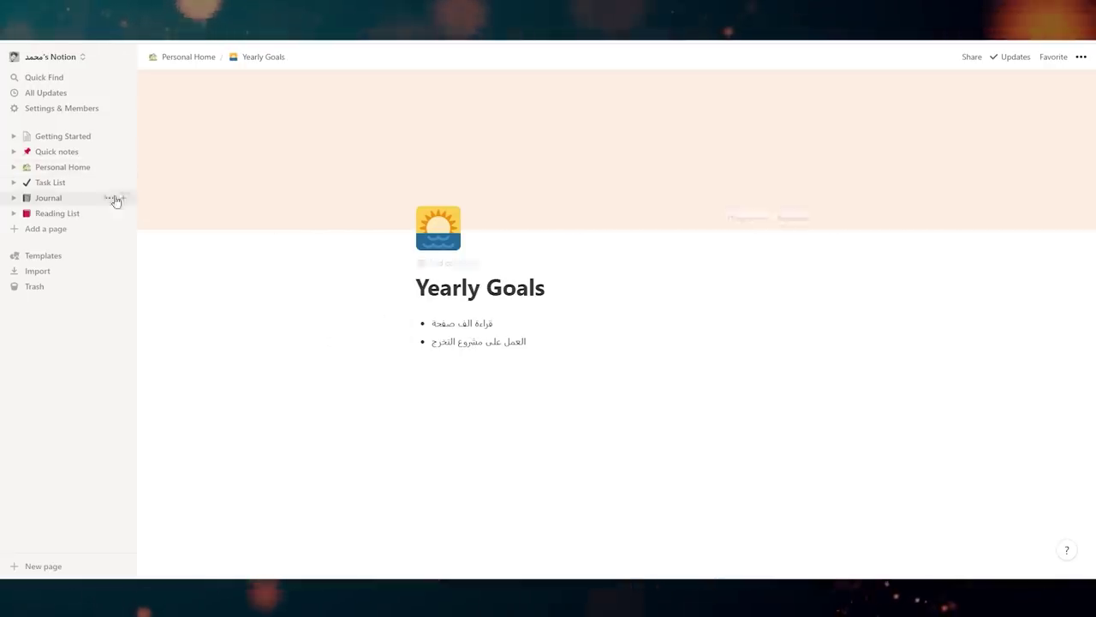
{"action": "left_click", "coordinate": [64, 169]}
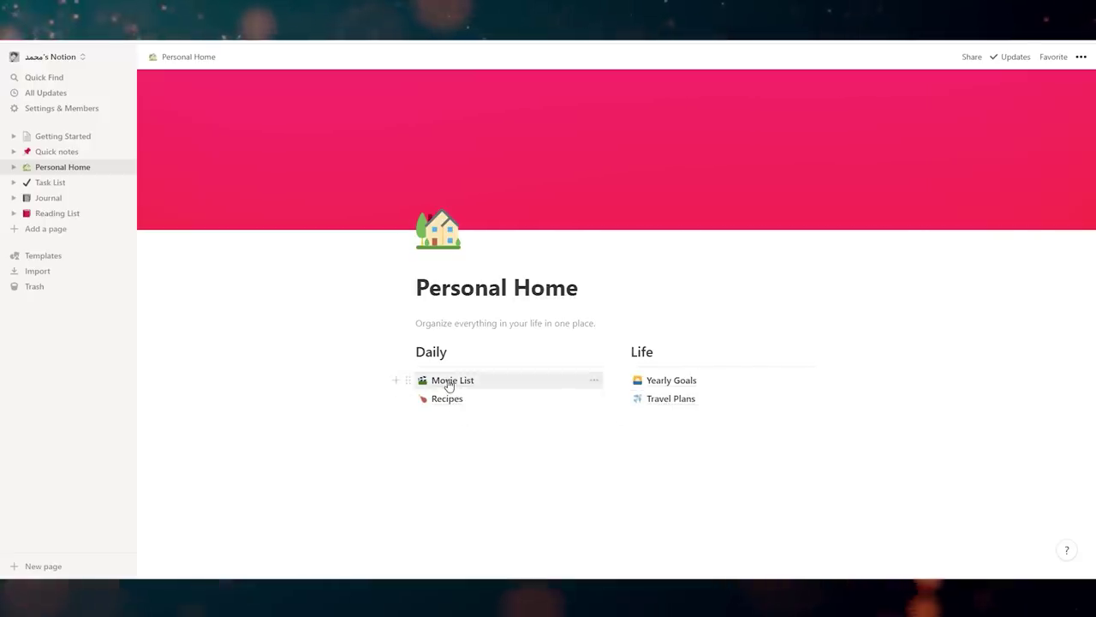
On the Task List board, add a card named "قراءة 40 صفحة من المادة الفلانية" to the To Do column.
{"action": "left_click", "coordinate": [60, 183]}
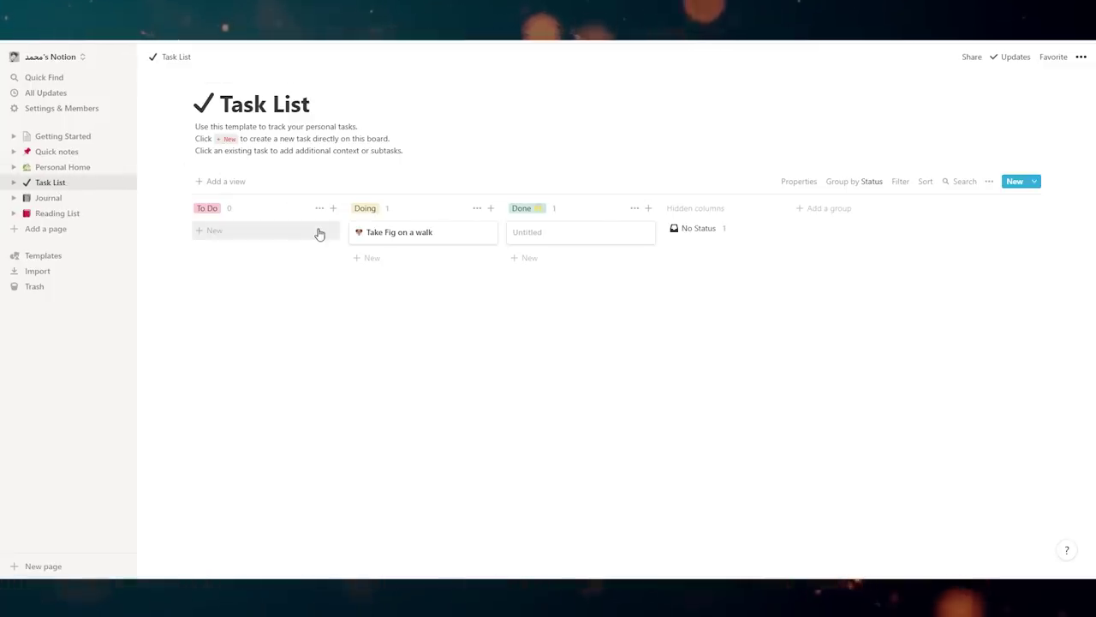
{"action": "left_click", "coordinate": [230, 228]}
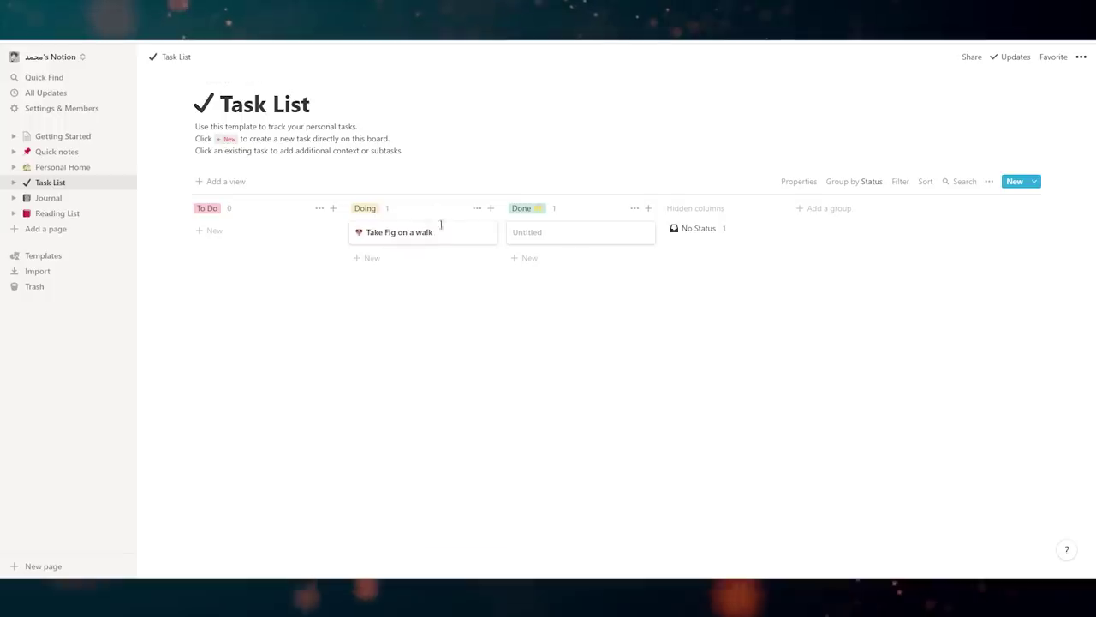
{"action": "left_click_drag", "start_coordinate": [371, 234], "coordinate": [489, 237]}
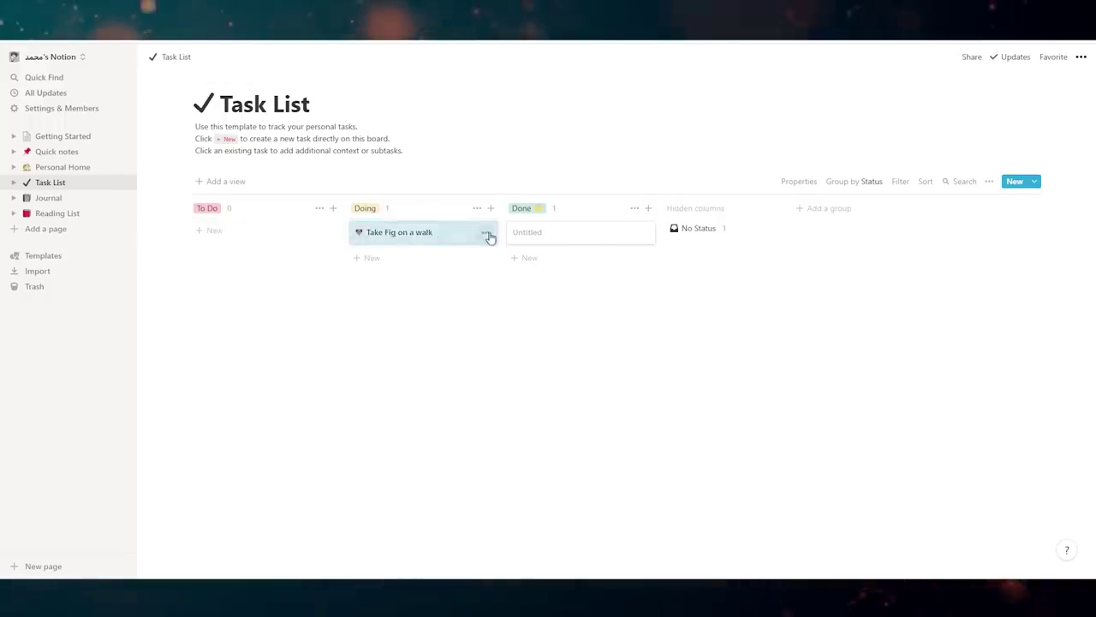
{"action": "left_click", "coordinate": [229, 240]}
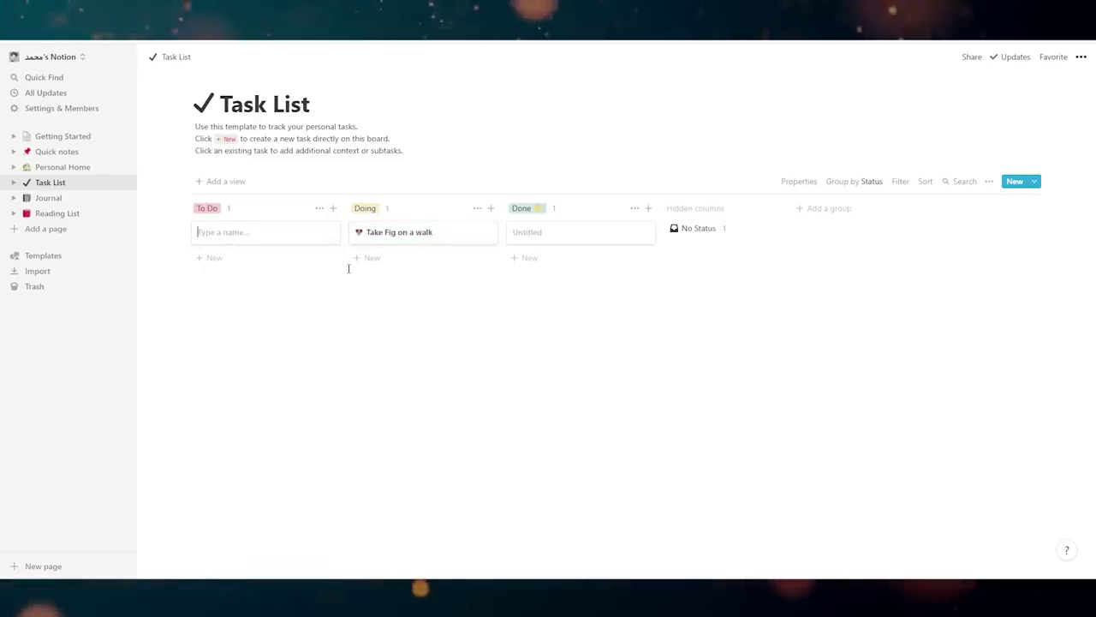
{"action": "type", "text": "قراءة 4"}
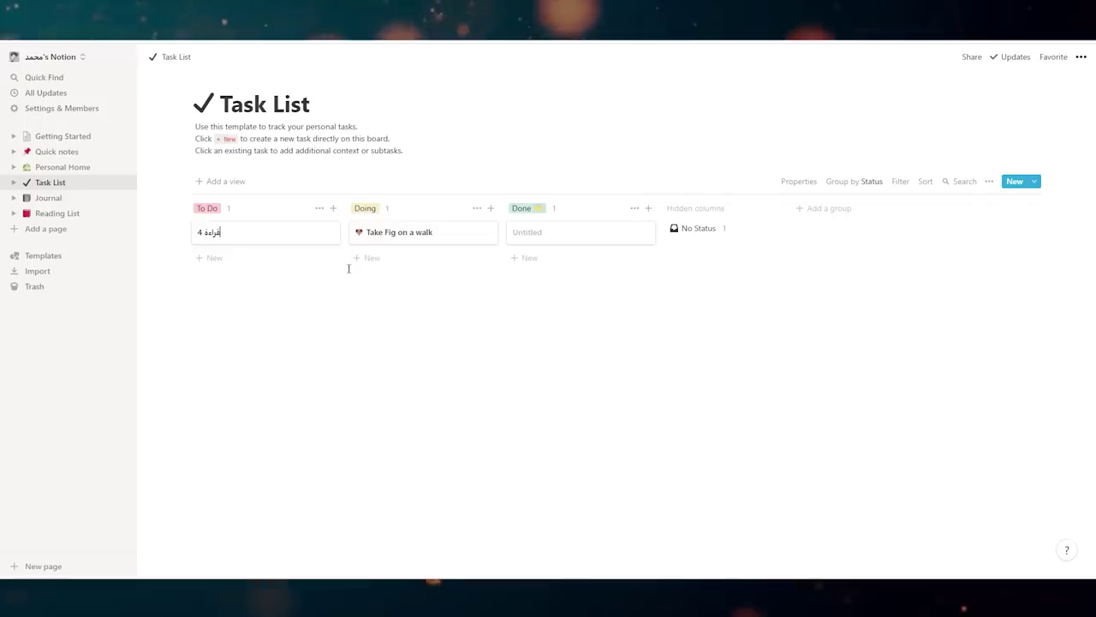
{"action": "type", "text": "0 صفحة من مادة"}
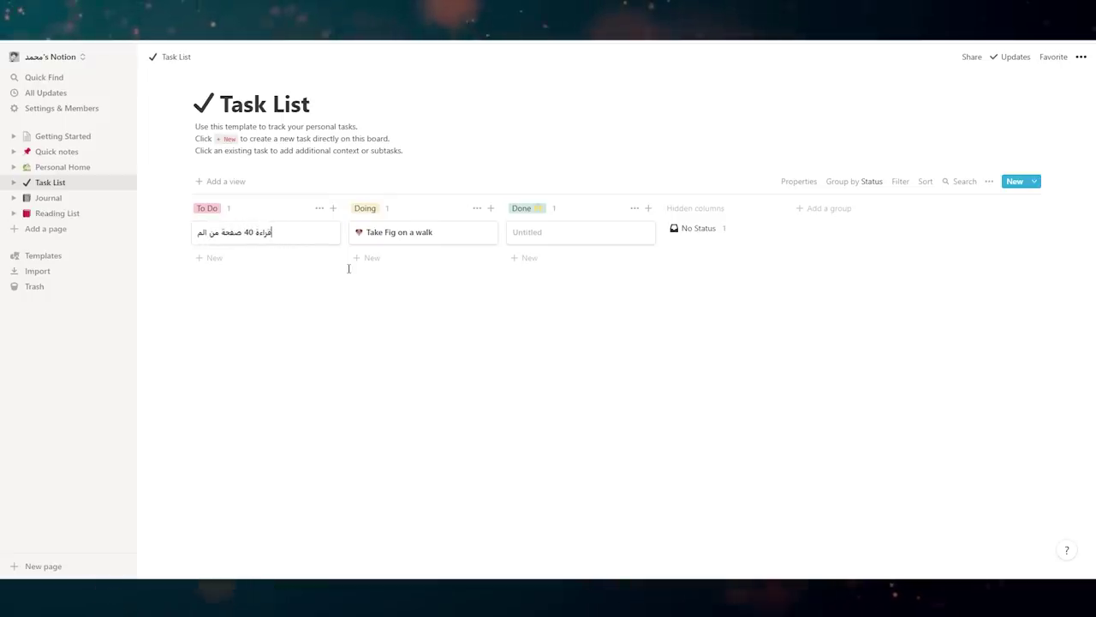
{"action": "type", "text": "الفلانية"}
{"action": "key", "text": "Return"}
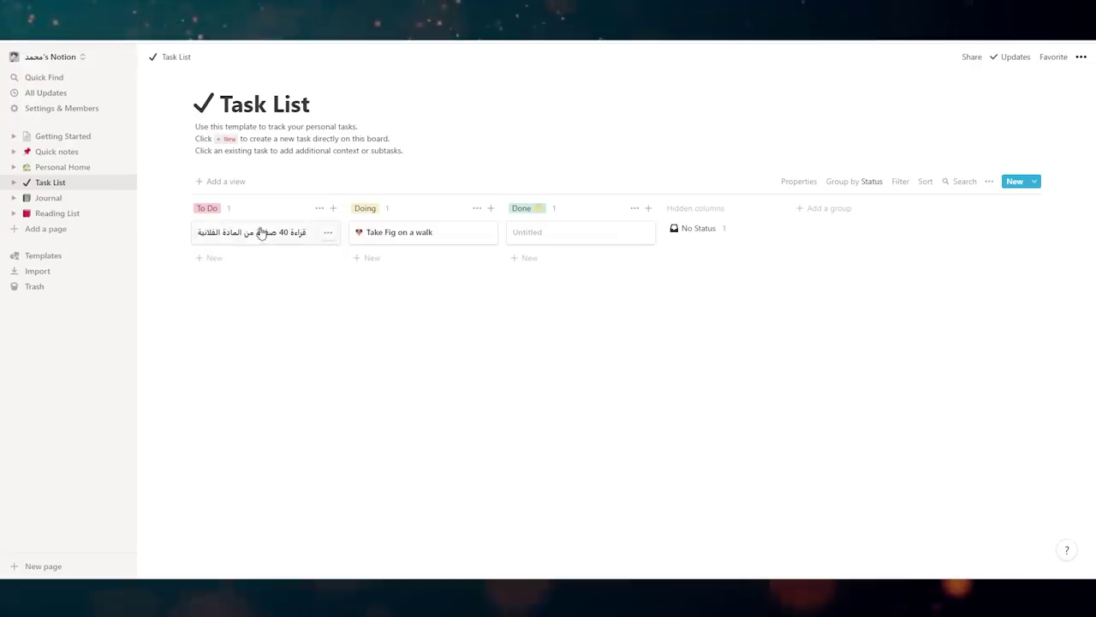
Move the new reading task card from To Do to Doing, and from there to the top of Done.
{"action": "left_click_drag", "start_coordinate": [380, 279], "coordinate": [417, 264]}
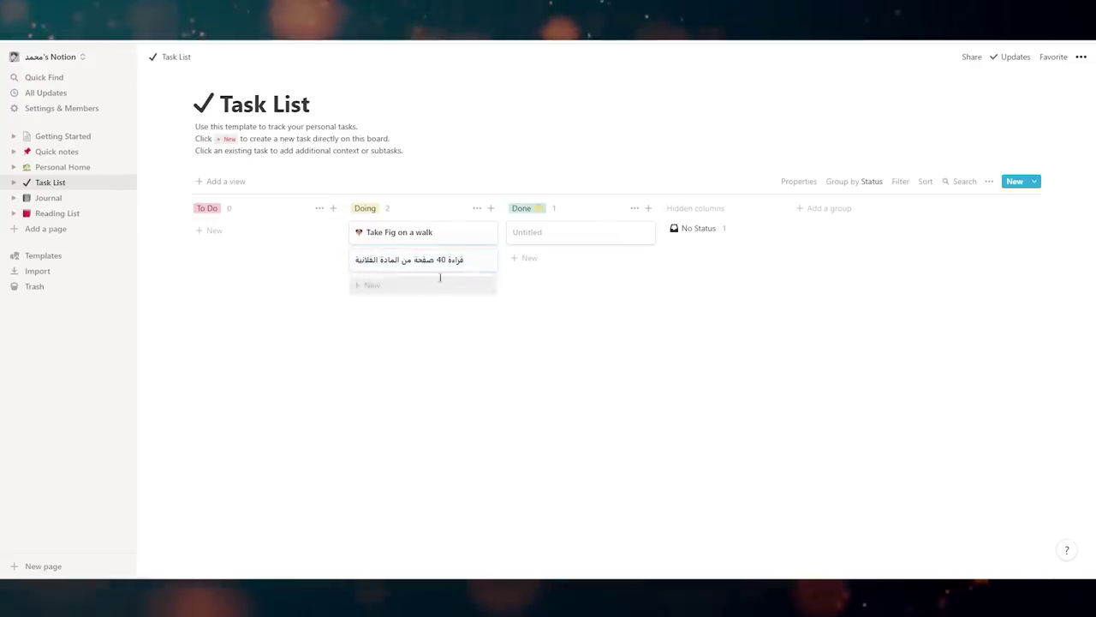
{"action": "left_click_drag", "start_coordinate": [482, 289], "coordinate": [594, 240]}
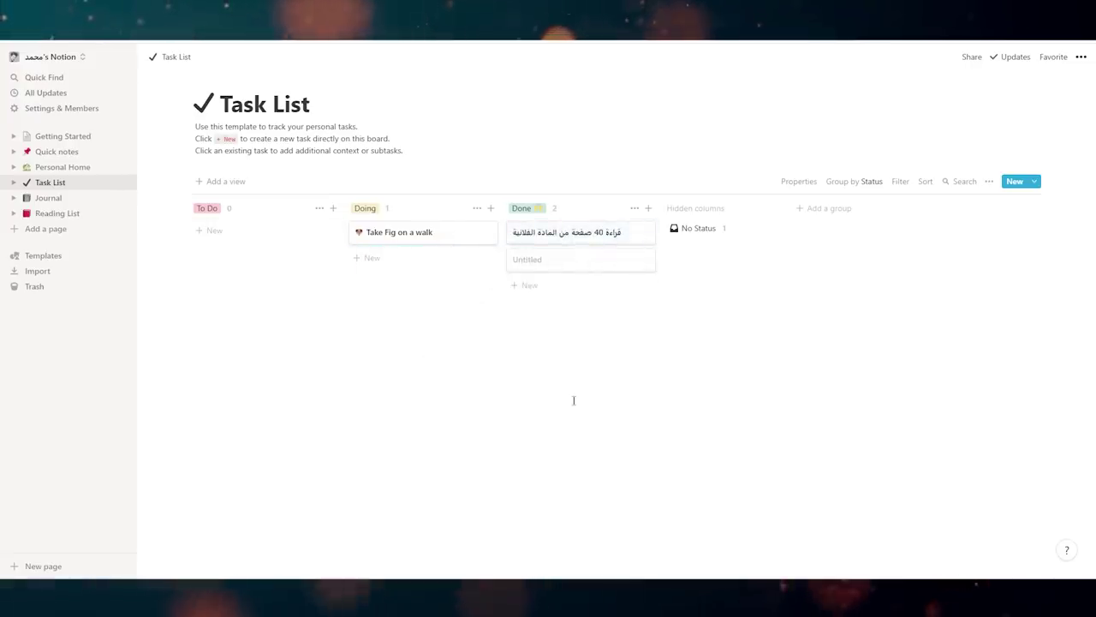
View the Journal page and the Reading List page.
{"action": "left_click", "coordinate": [48, 198]}
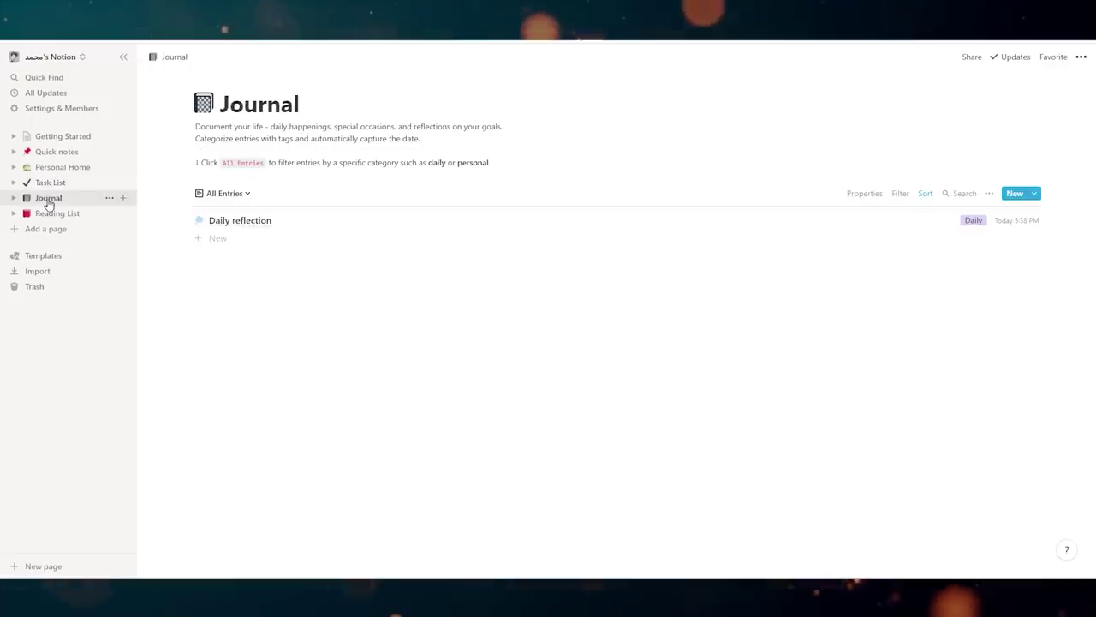
{"action": "left_click", "coordinate": [60, 213]}
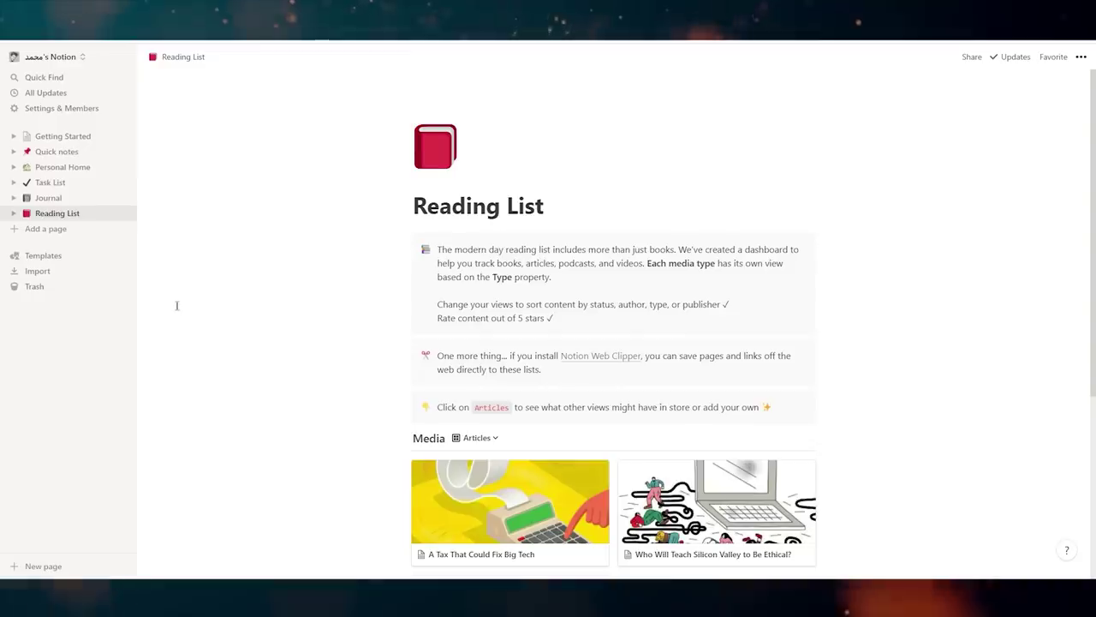
Add a new page to the workspace and title it "الدراسة".
{"action": "left_click", "coordinate": [46, 229]}
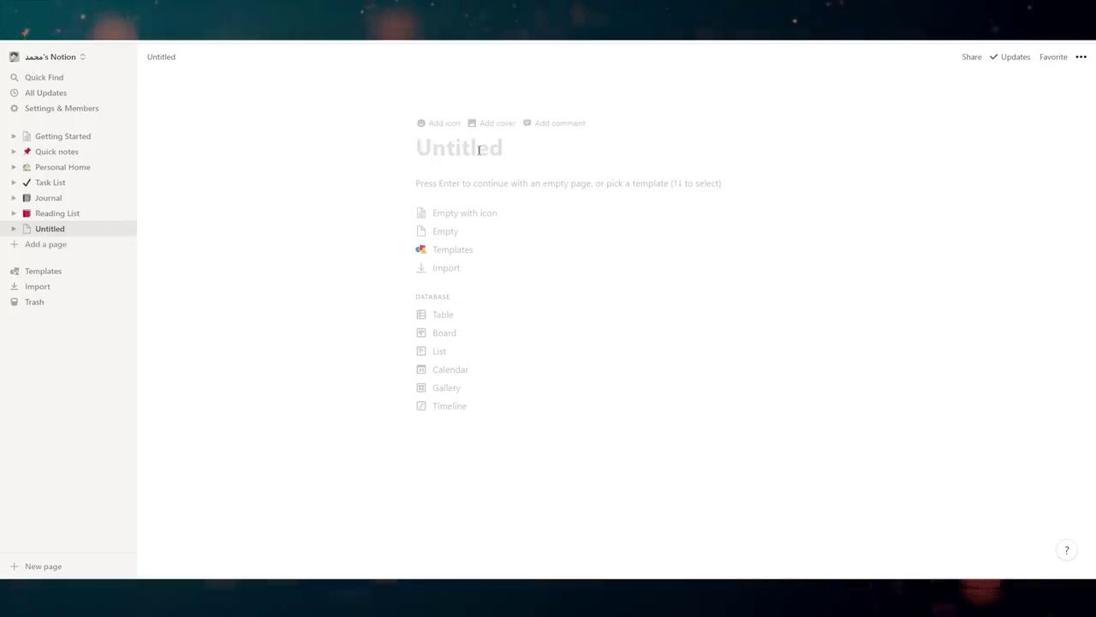
{"action": "type", "text": "الدراسة"}
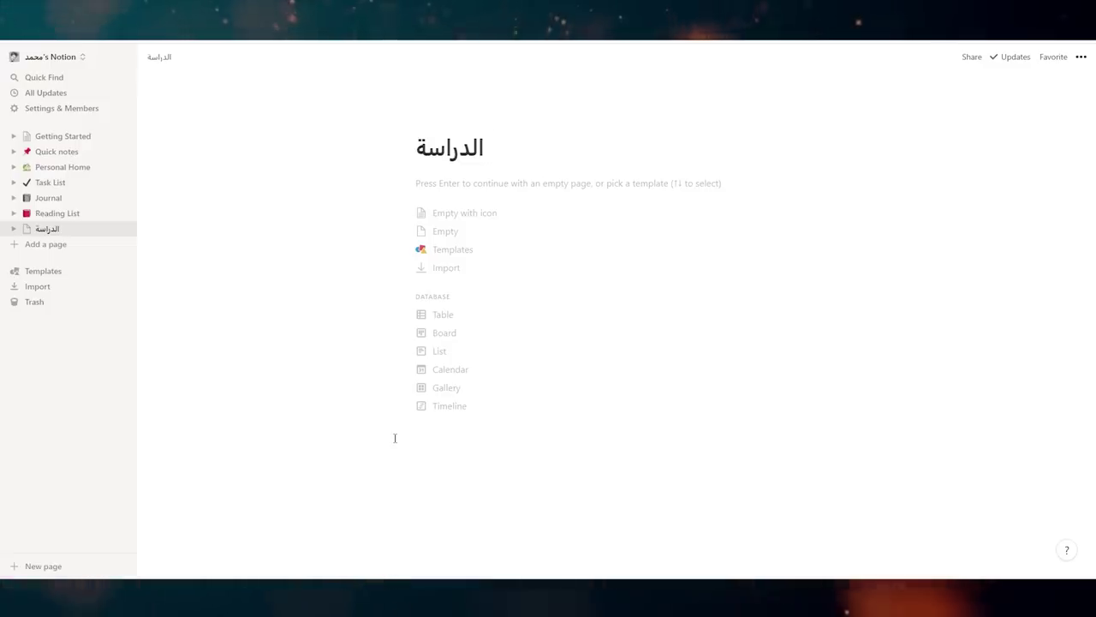
Browse the template gallery's Design and Education categories and add the Class Notes template to the workspace.
{"action": "left_click", "coordinate": [50, 275]}
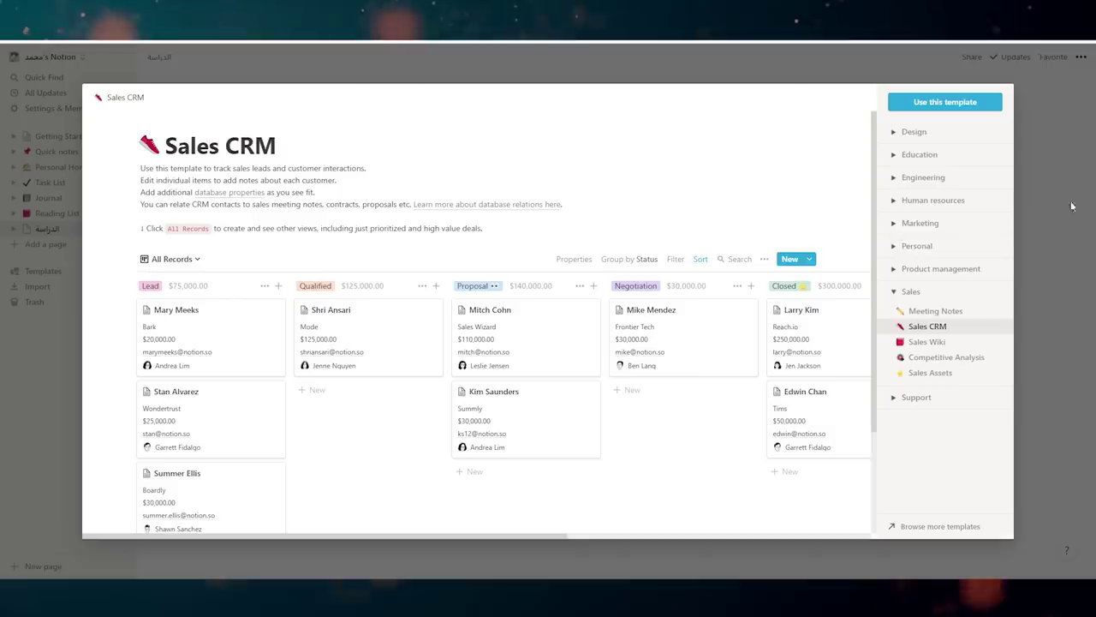
{"action": "left_click", "coordinate": [913, 132]}
{"action": "left_click", "coordinate": [925, 152]}
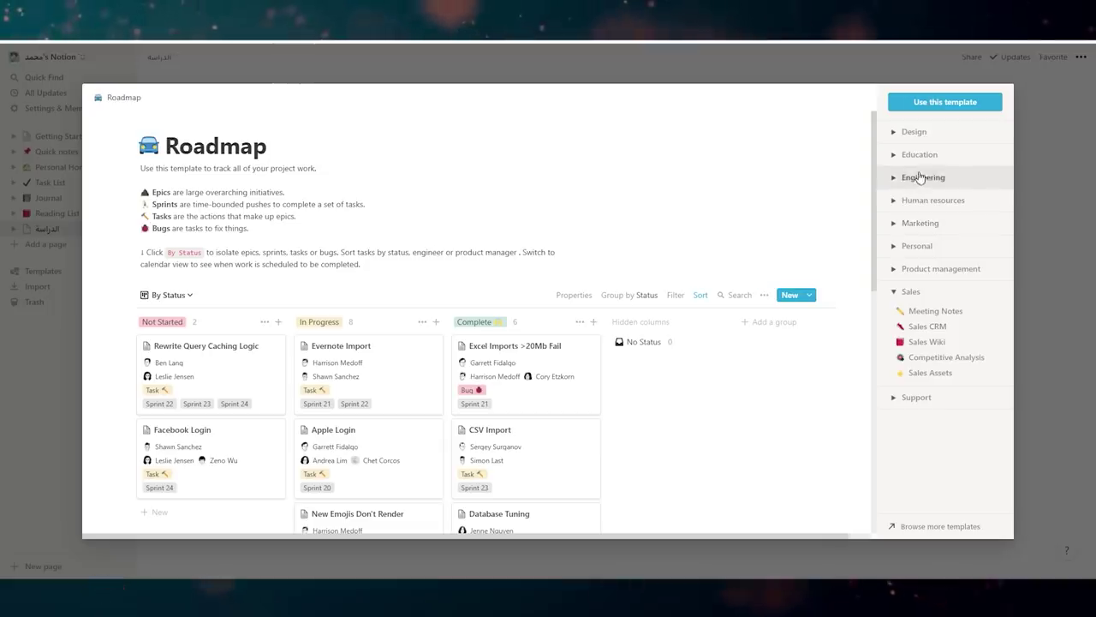
{"action": "left_click", "coordinate": [944, 155]}
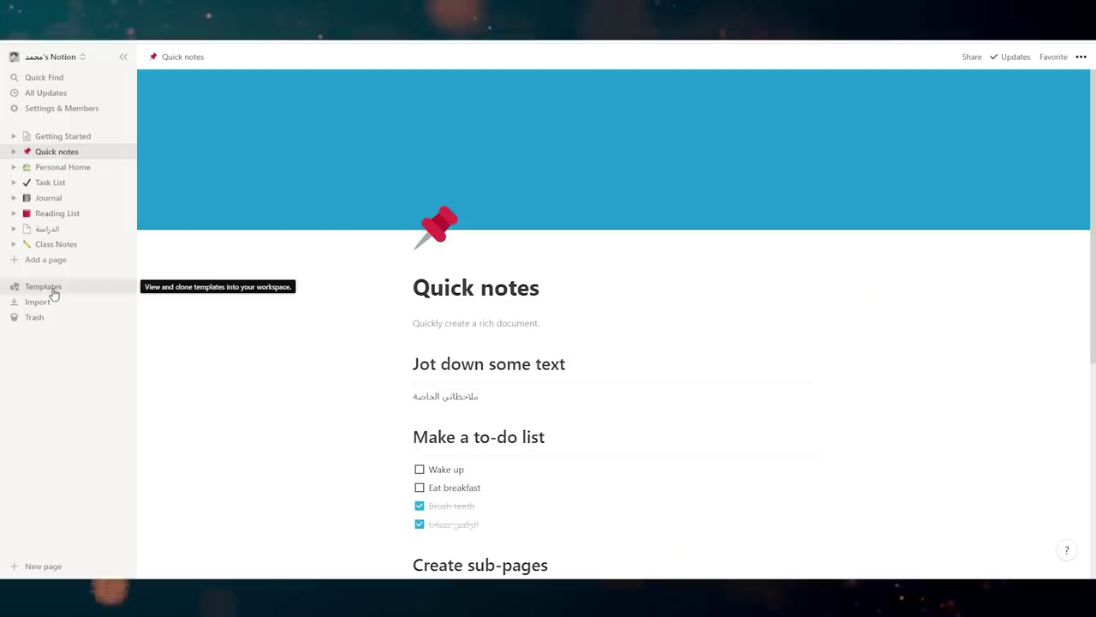
Reopen the template gallery and look through the templates offered under Engineering, Human resources and Marketing.
{"action": "left_click", "coordinate": [45, 286]}
{"action": "left_click", "coordinate": [930, 155]}
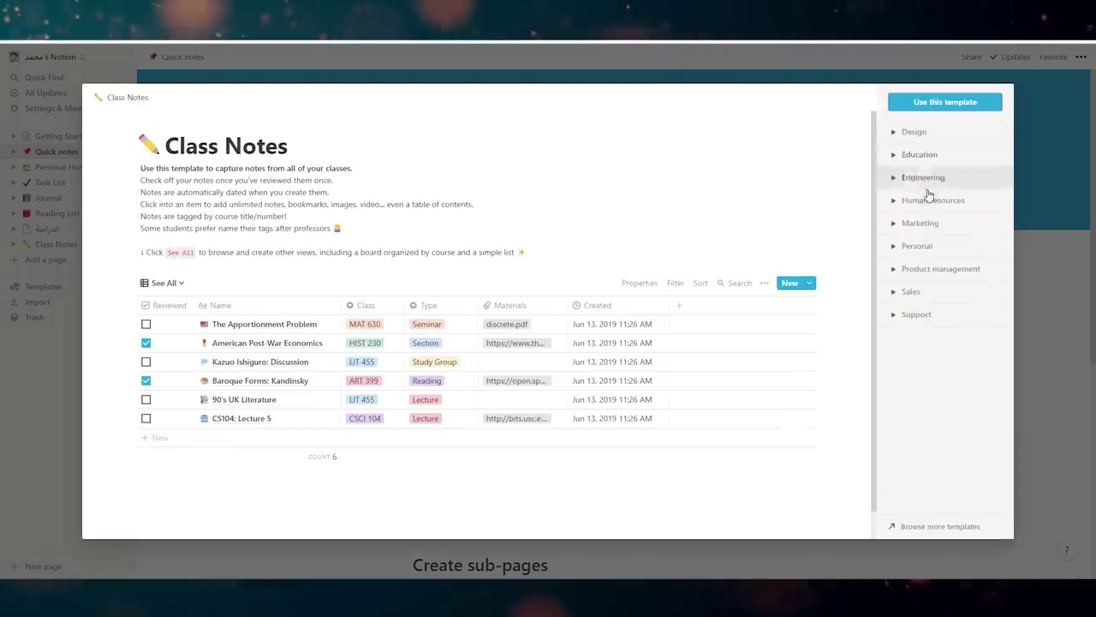
{"action": "left_click", "coordinate": [933, 177]}
{"action": "left_click", "coordinate": [946, 283]}
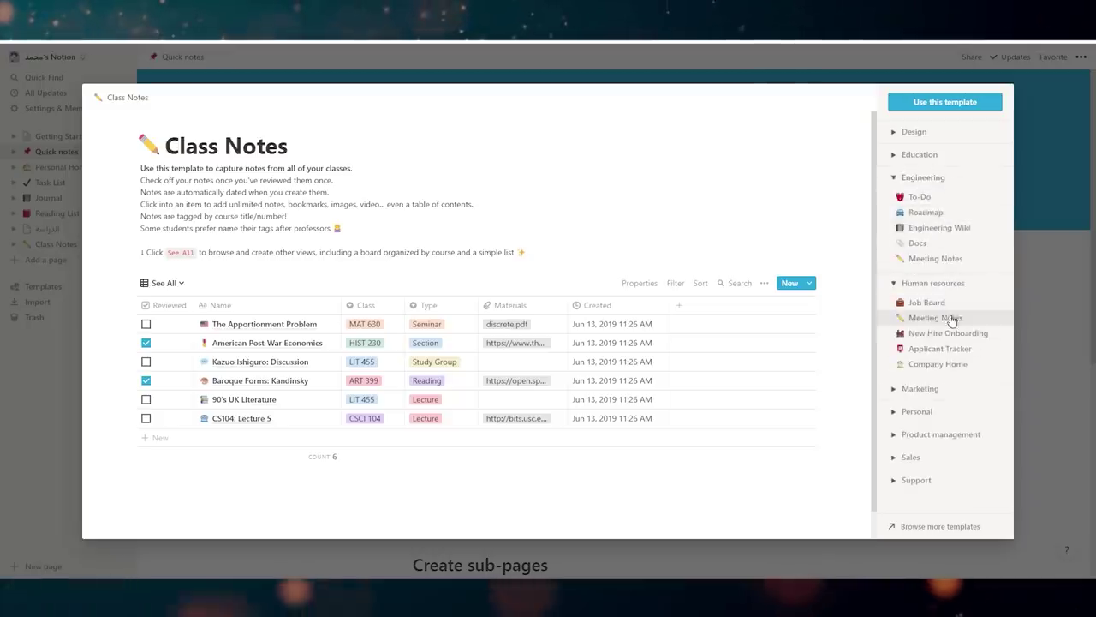
{"action": "left_click", "coordinate": [932, 388]}
{"action": "scroll", "coordinate": [933, 394], "scroll_direction": "down", "scroll_amount": 2}
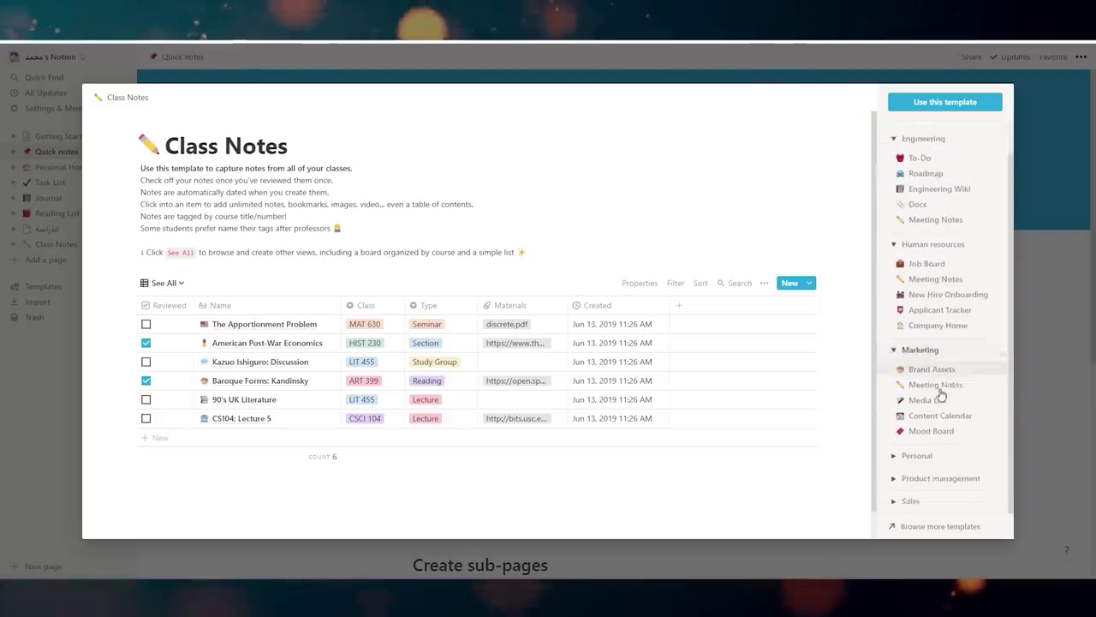
{"action": "left_click", "coordinate": [939, 432]}
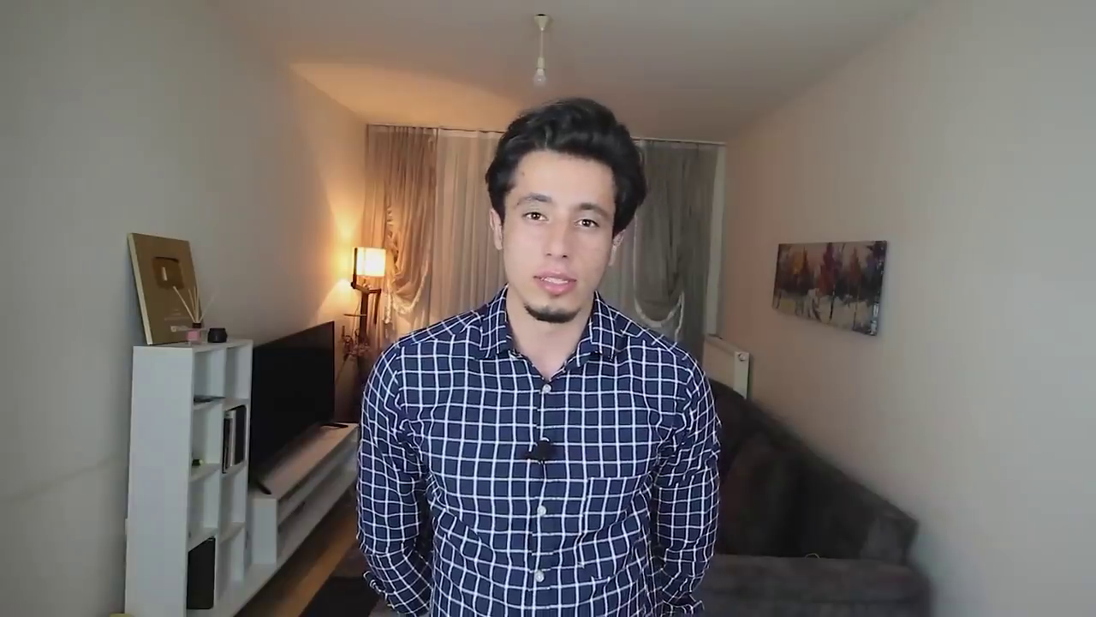